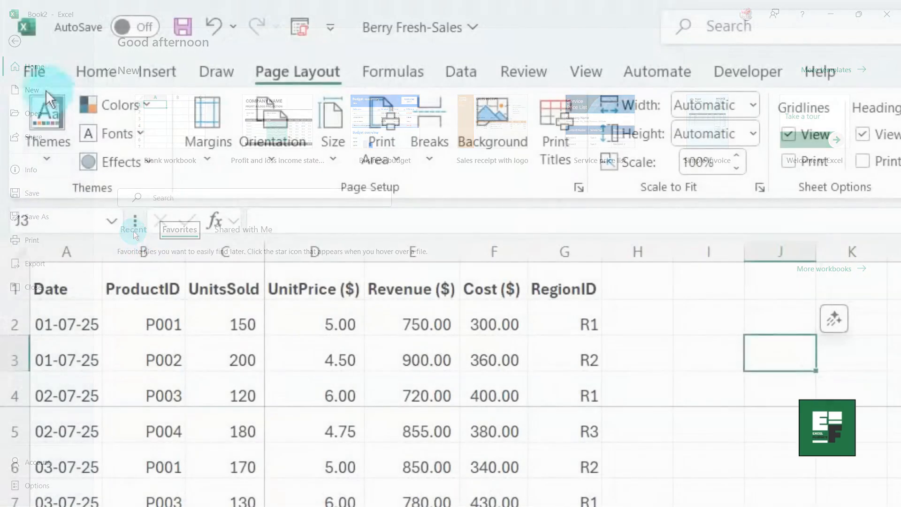
Look through the Regions and Products worksheets, and return to the Sales worksheet
click(27, 71)
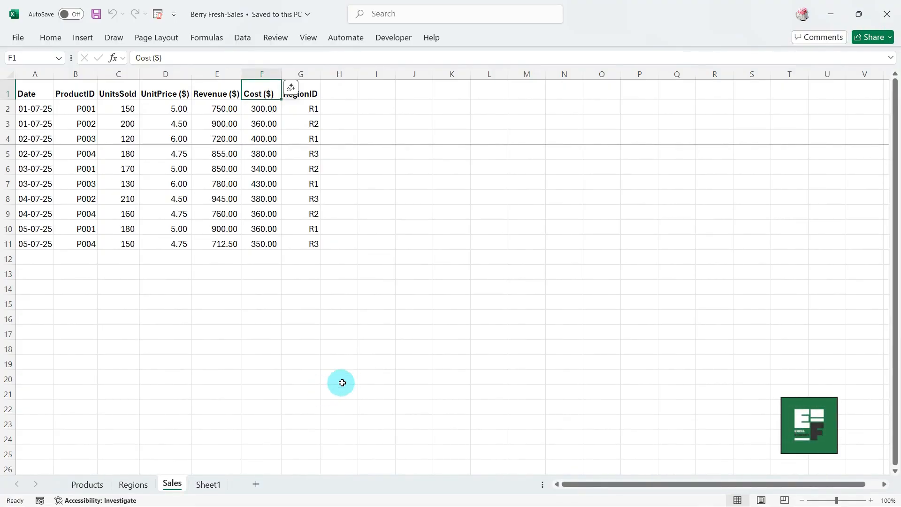
click(134, 484)
click(88, 485)
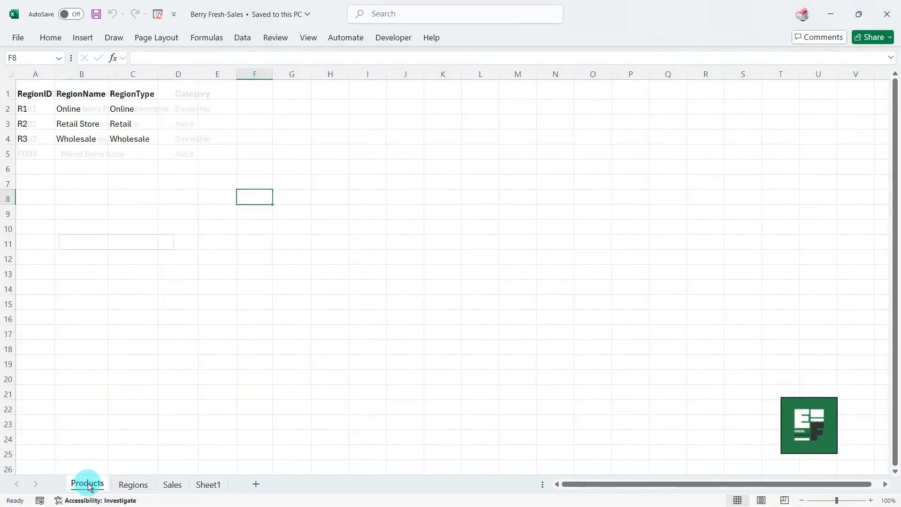
click(171, 484)
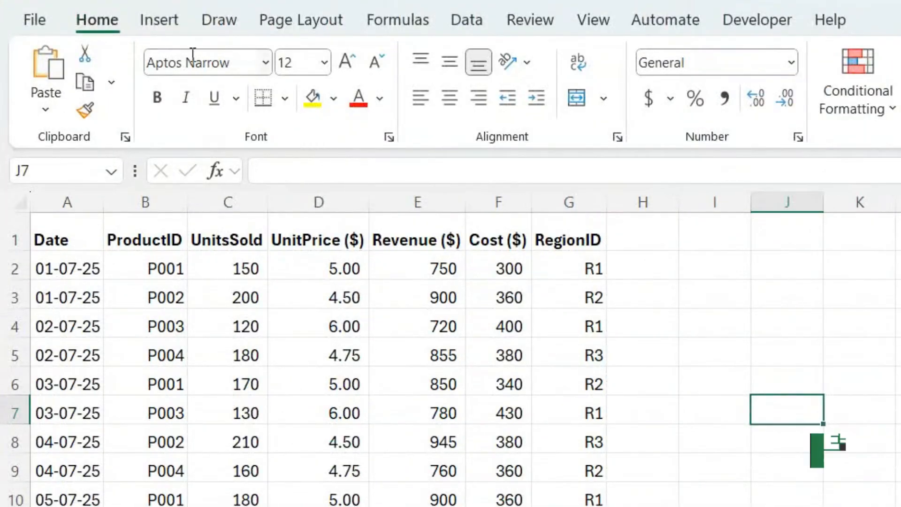
Change the ribbon display so that only the tab names are shown
click(157, 20)
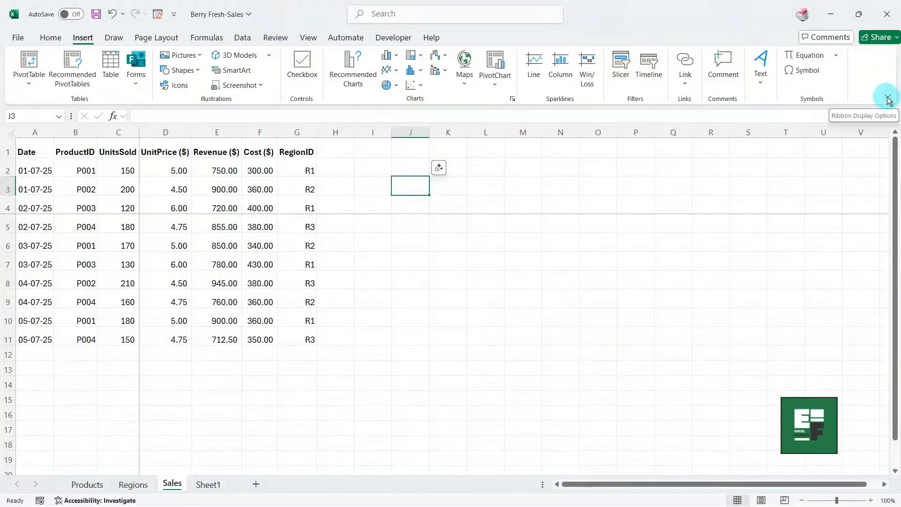
click(888, 98)
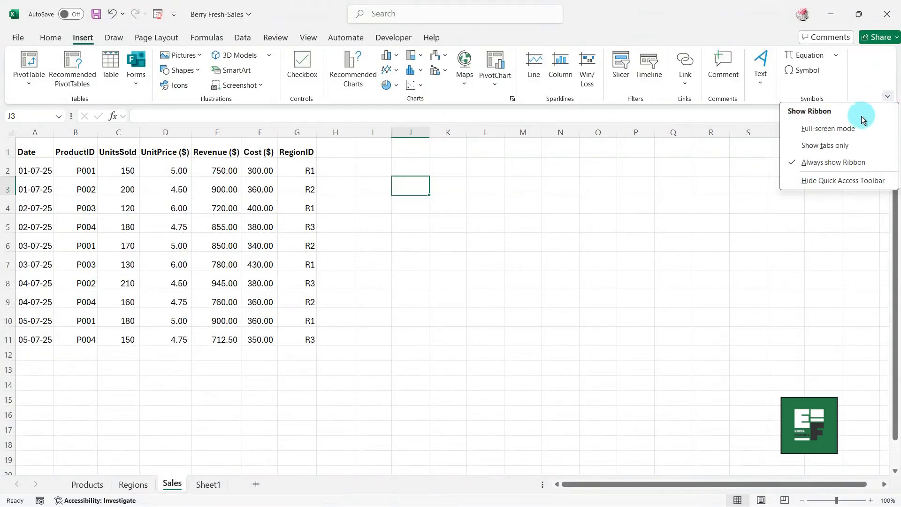
click(837, 146)
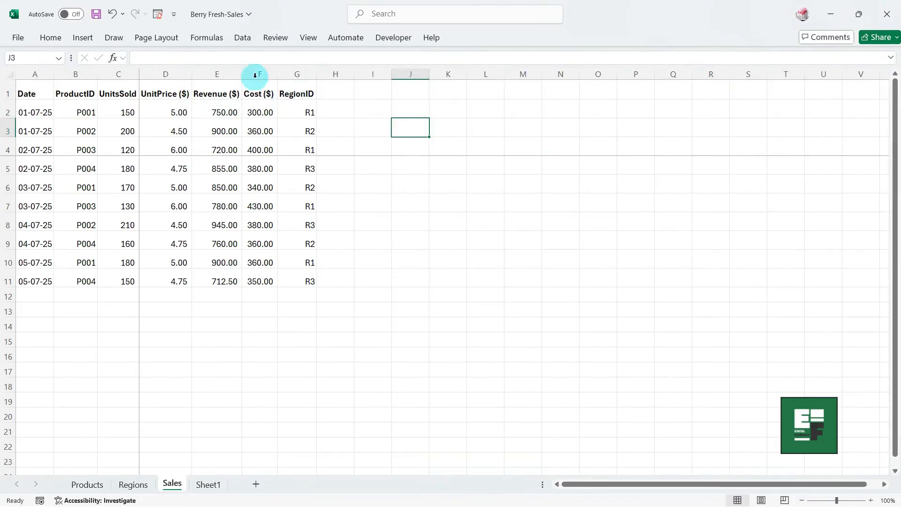
Switch the ribbon display to full-screen mode
click(174, 40)
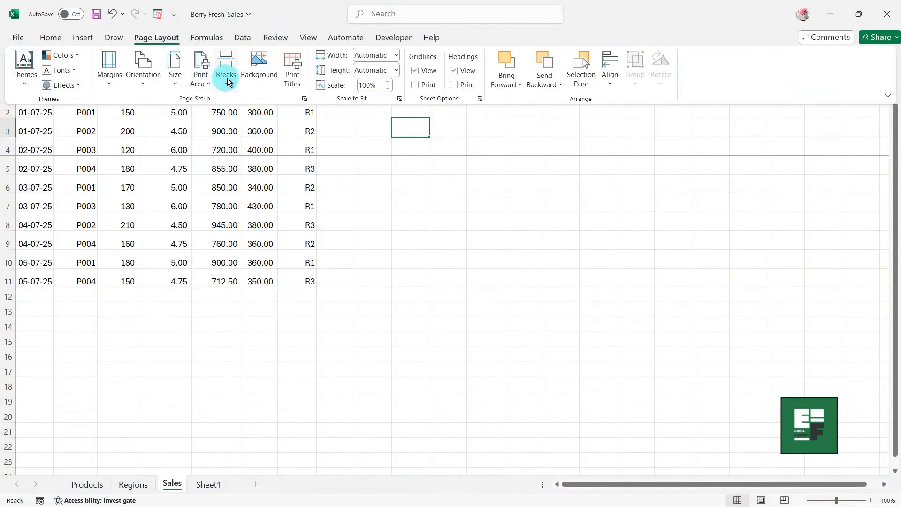
click(886, 98)
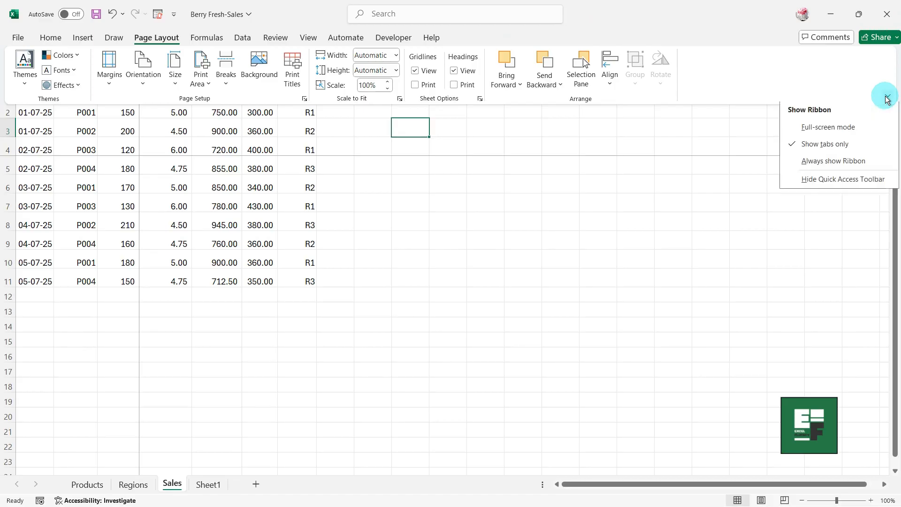
click(829, 128)
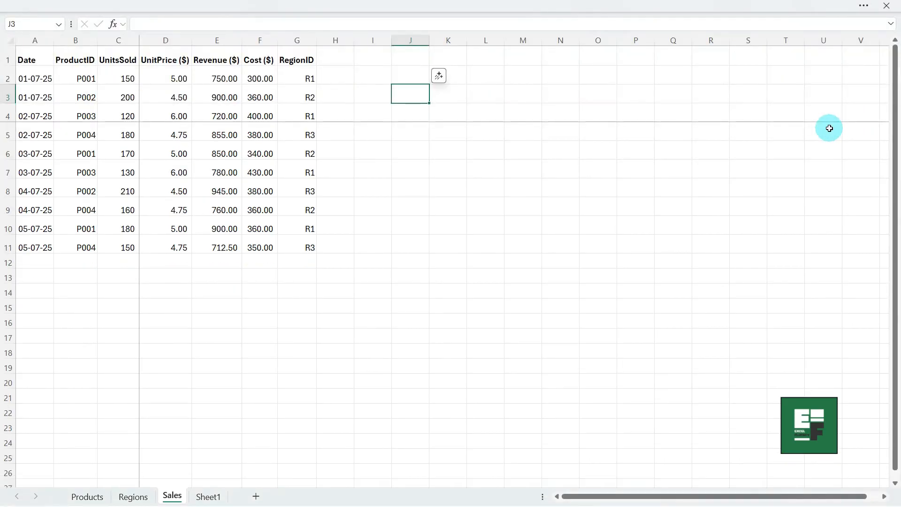
Restore the ribbon so that it is always shown
mouse_move(427, 14)
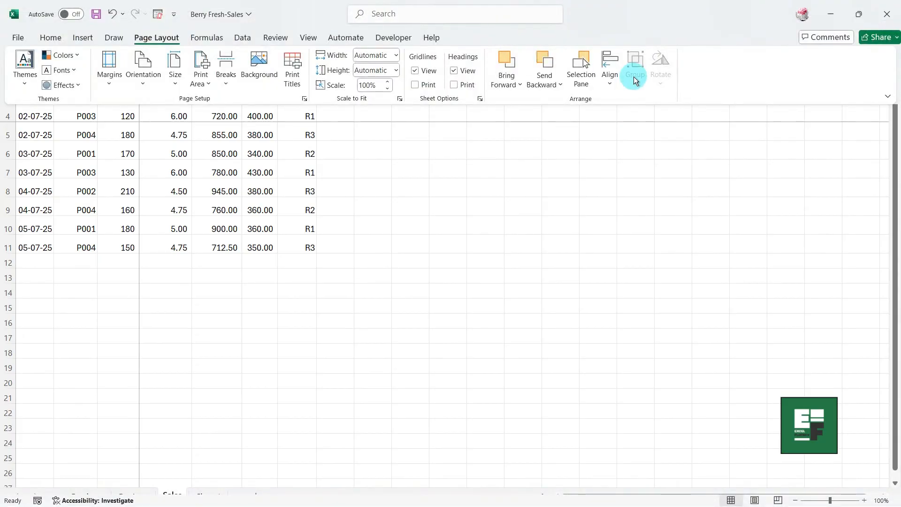
click(887, 99)
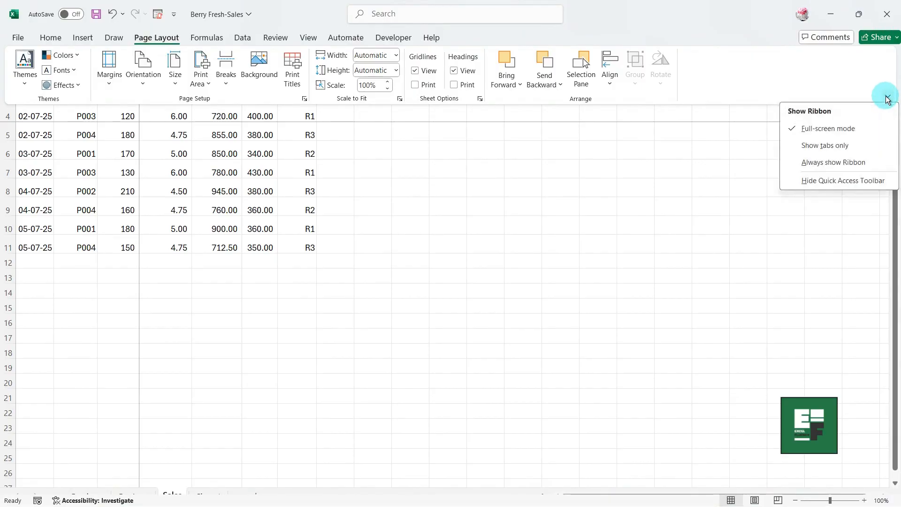
click(849, 165)
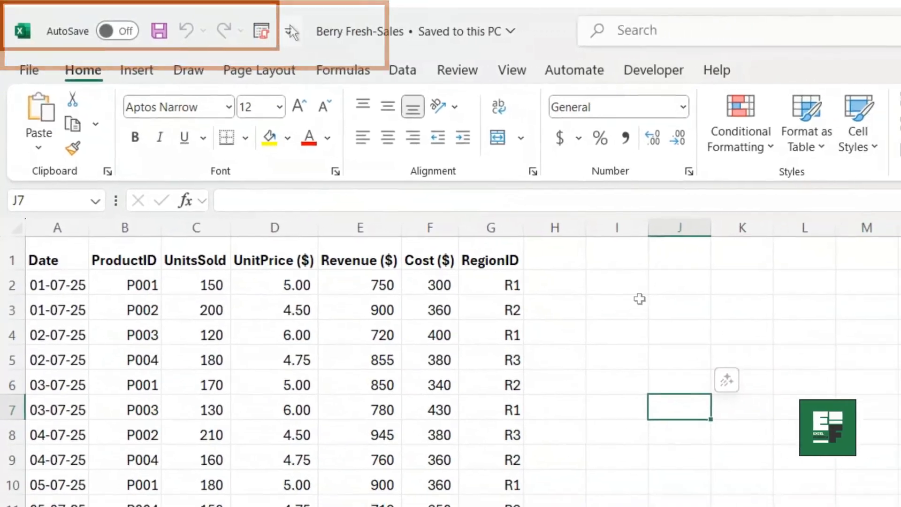
Review the commands that can be added to the Quick Access Toolbar without changing any of them
click(361, 32)
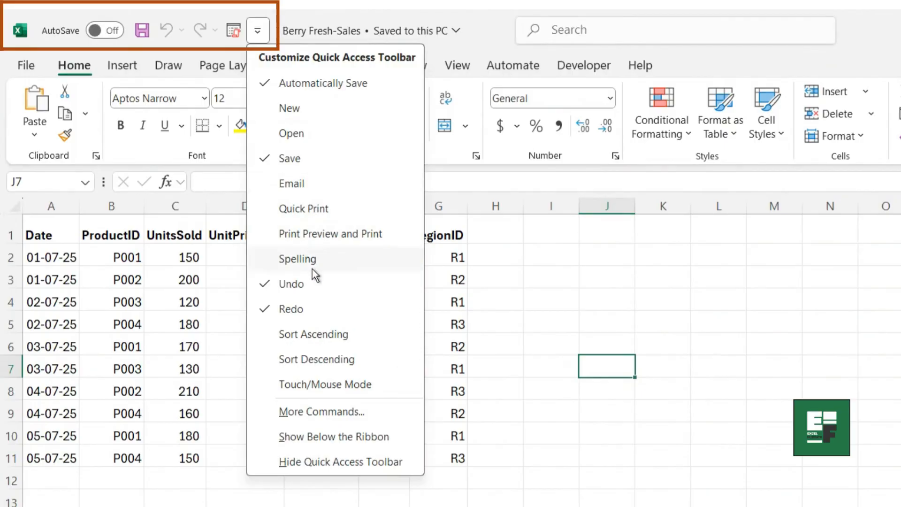
key(Escape)
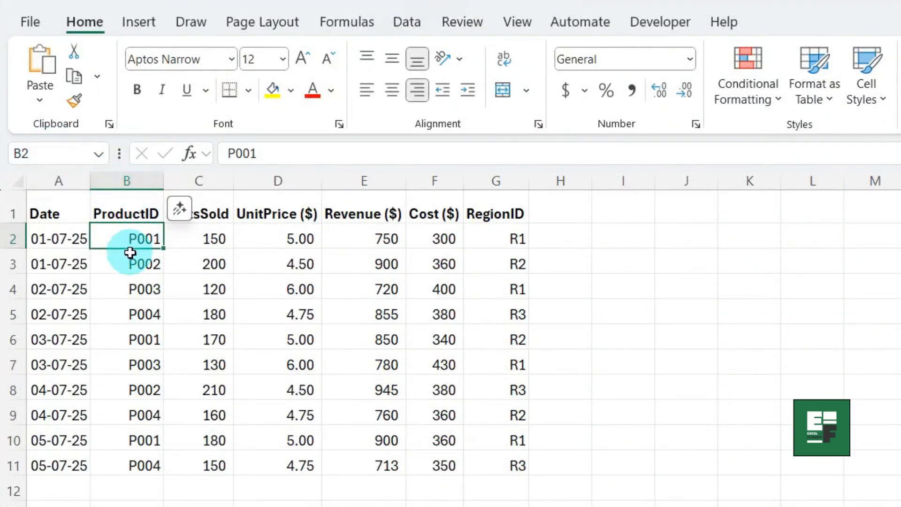
Go directly to cell G11 by entering its reference in the Name Box
click(46, 150)
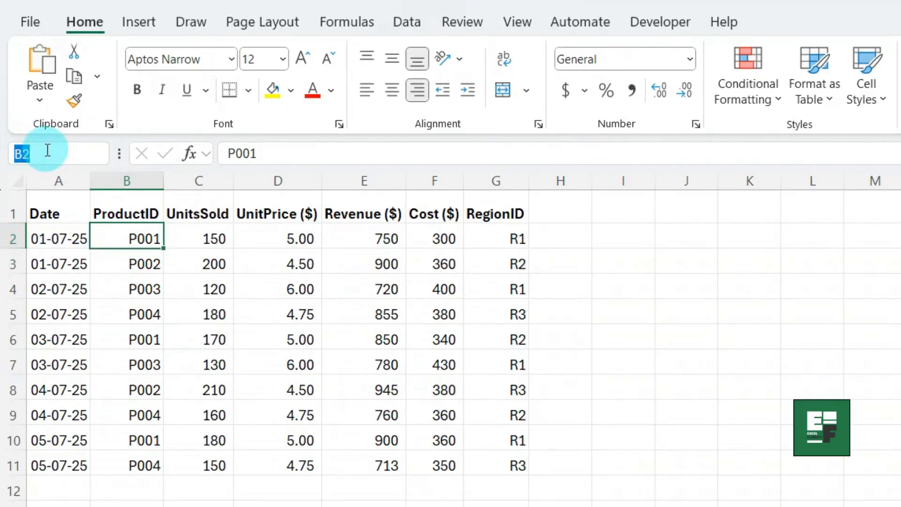
text(G)
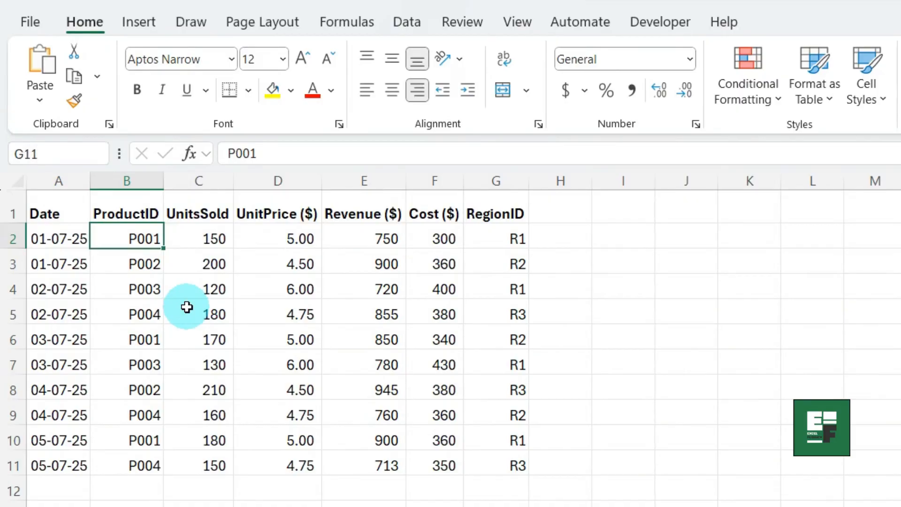
text(11)
key(Return)
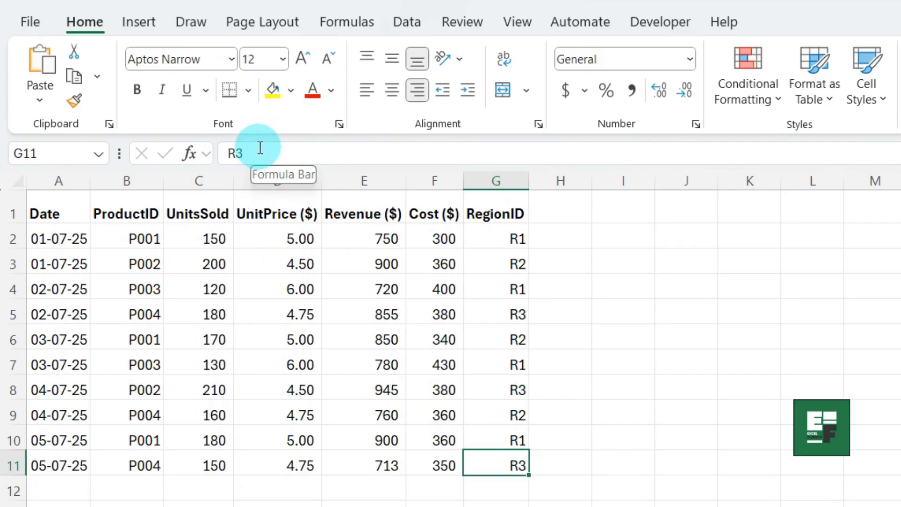
Inspect the content of cell G11 and the formula behind the first Revenue value in E2 in the formula bar
drag(260, 149, 209, 149)
drag(219, 188, 393, 419)
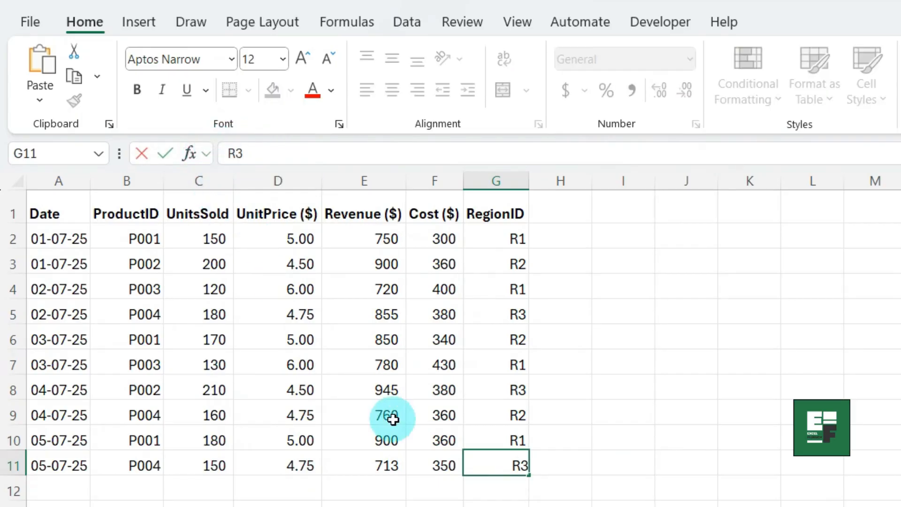
click(488, 464)
click(358, 243)
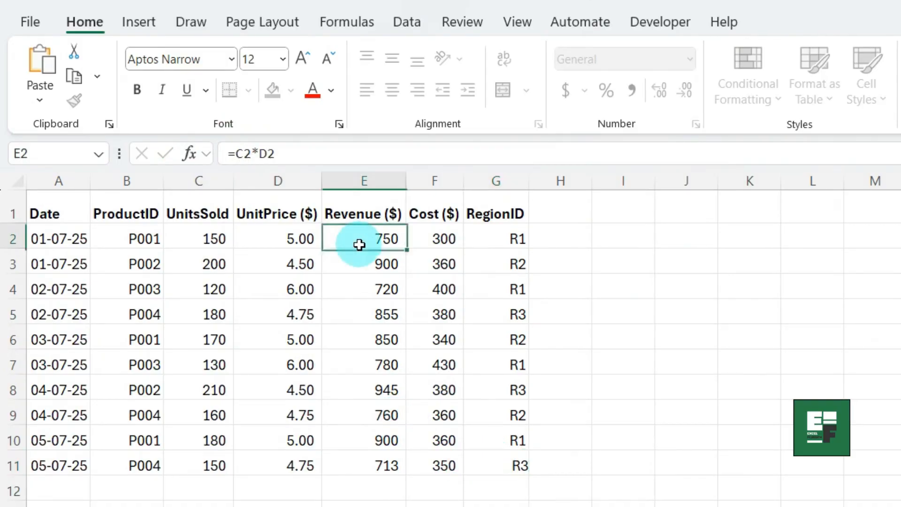
drag(298, 151, 213, 153)
click(386, 155)
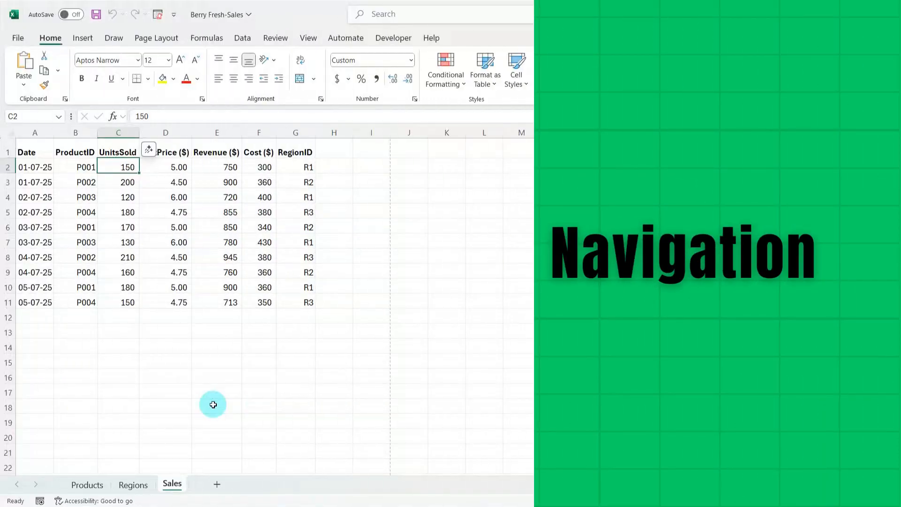
View the Regions worksheet and go back to Sales
click(134, 488)
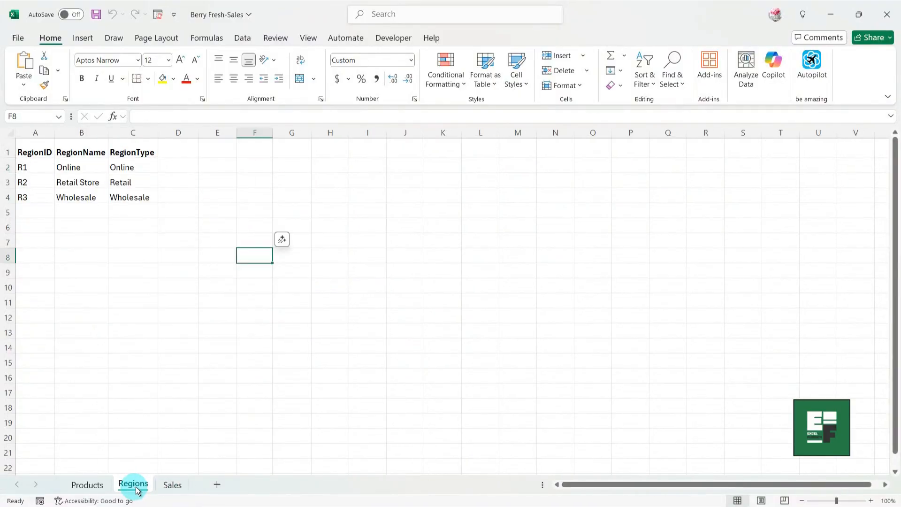
click(173, 484)
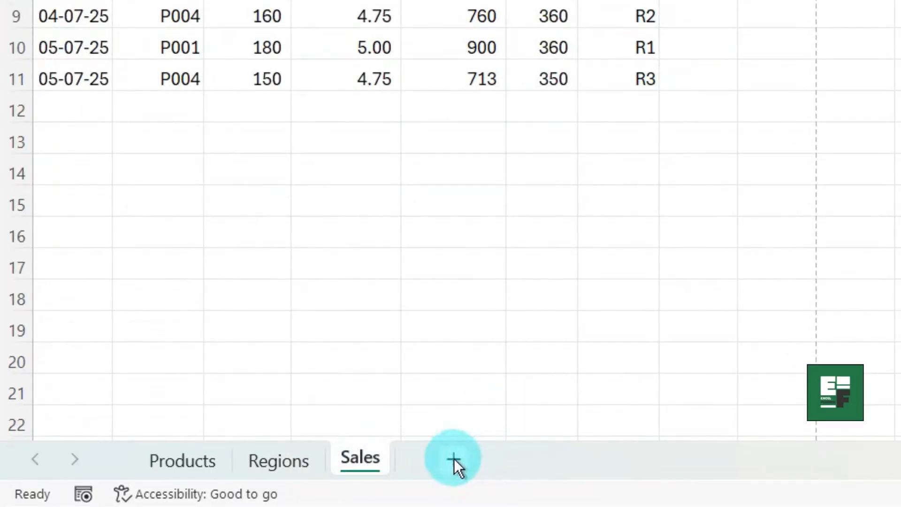
Add a new worksheet after Sales and rename it Price List
click(455, 458)
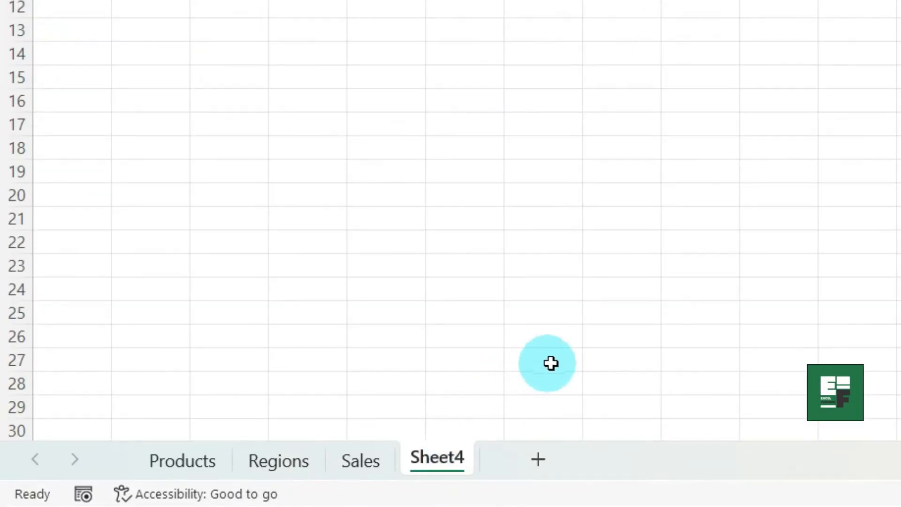
right_click(450, 457)
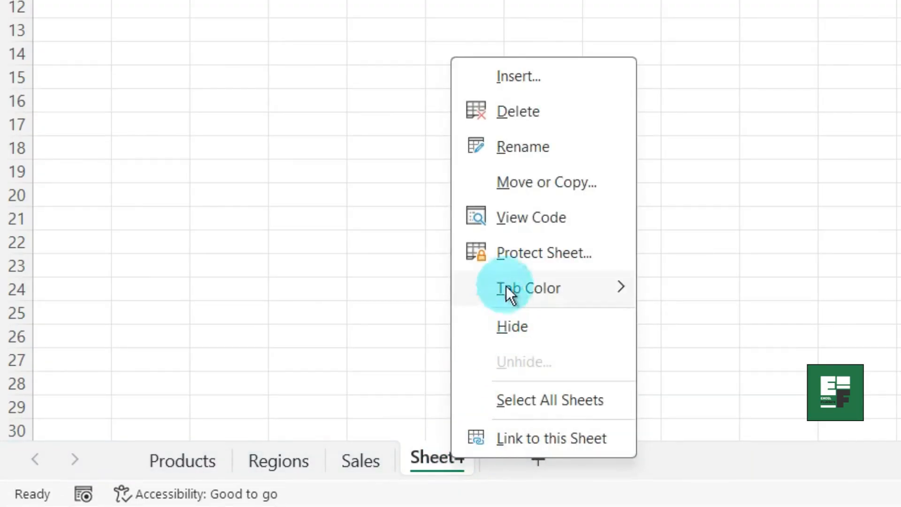
click(563, 156)
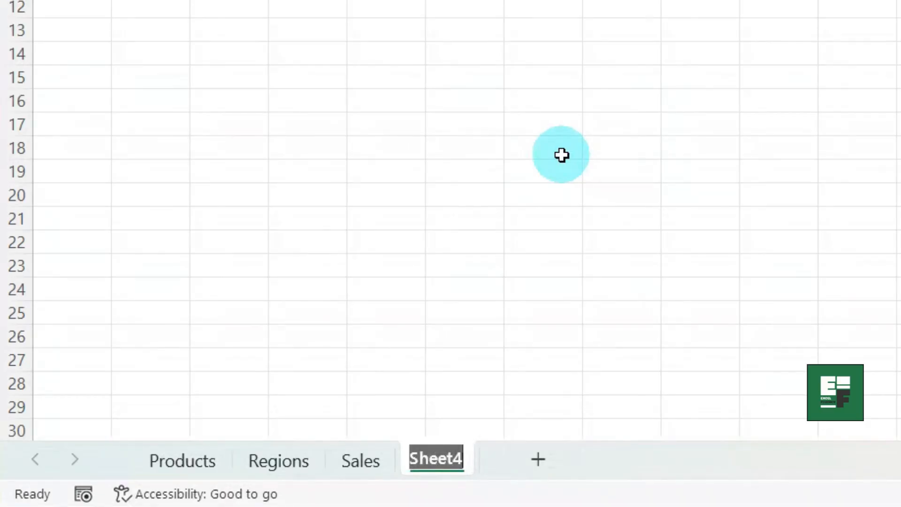
text(Price)
key(Return)
text(Lis)
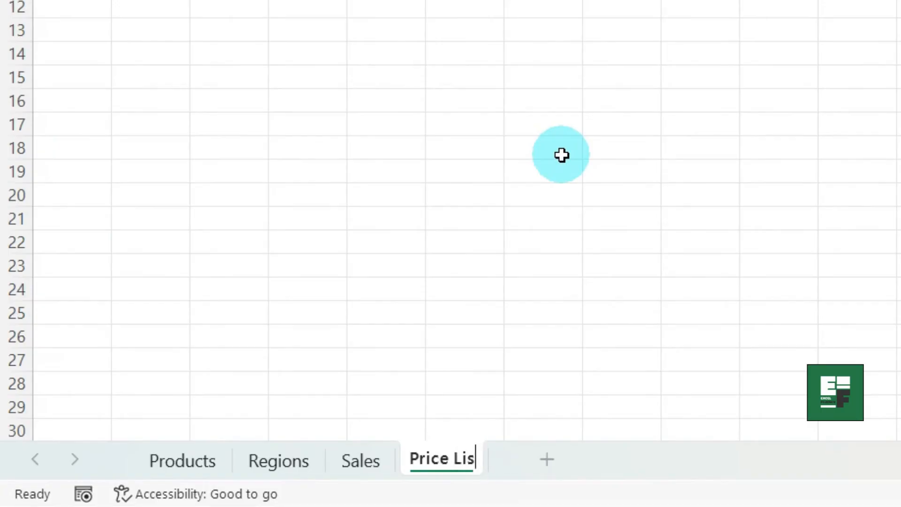
text(t)
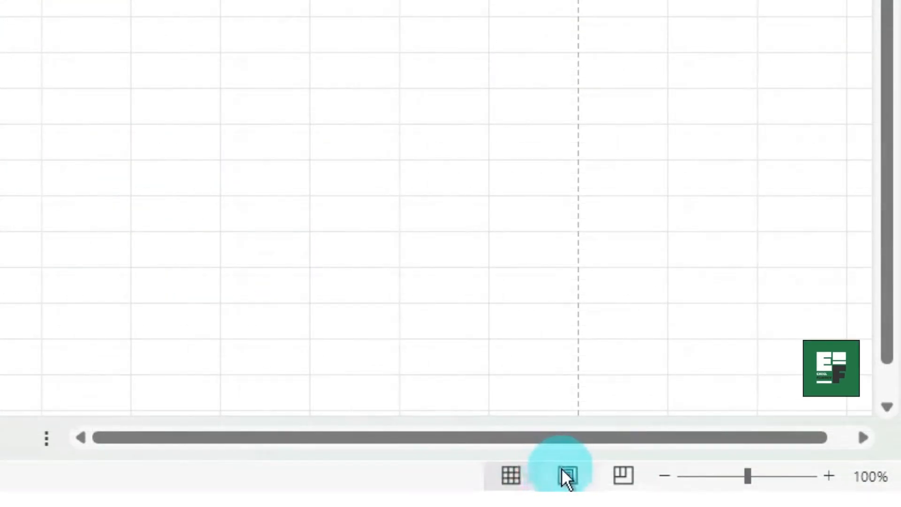
View the Sales worksheet in Page Layout view and in Page Break Preview
click(570, 471)
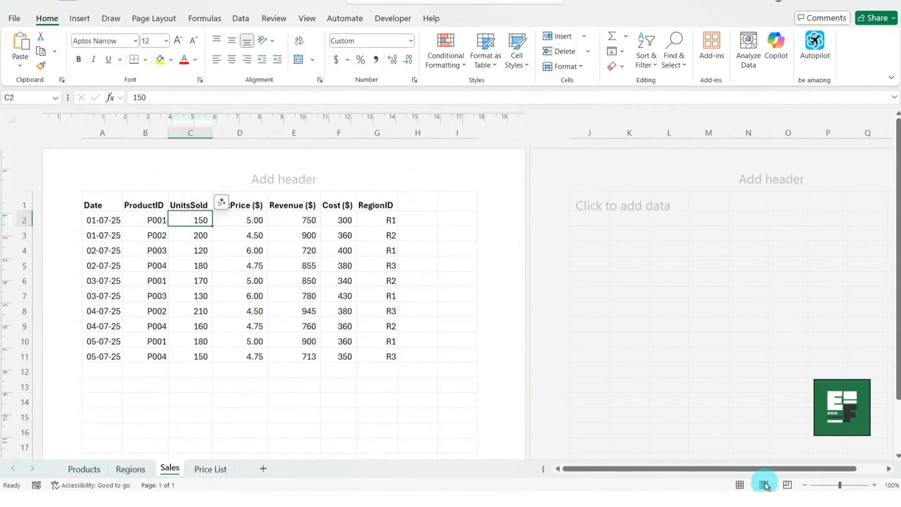
click(788, 485)
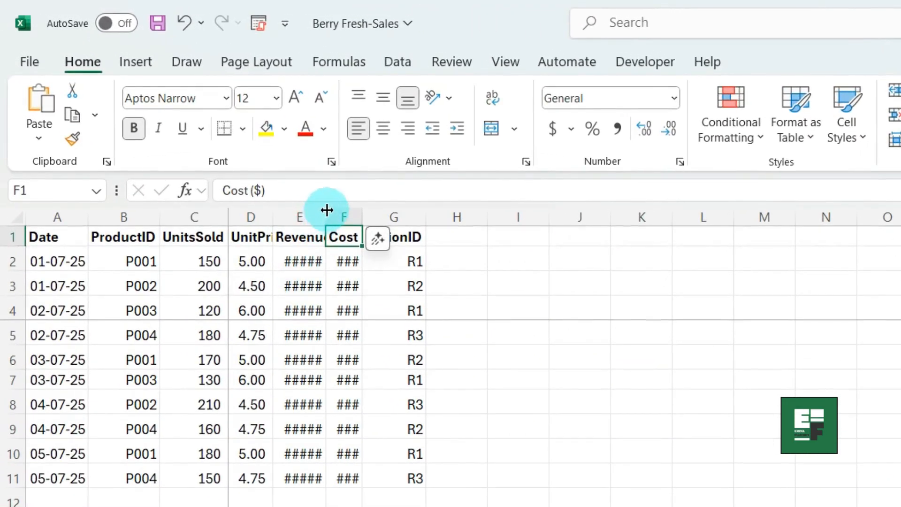
Widen the Revenue and Cost columns until their values fit, and increase the height of the header row
drag(327, 210, 359, 209)
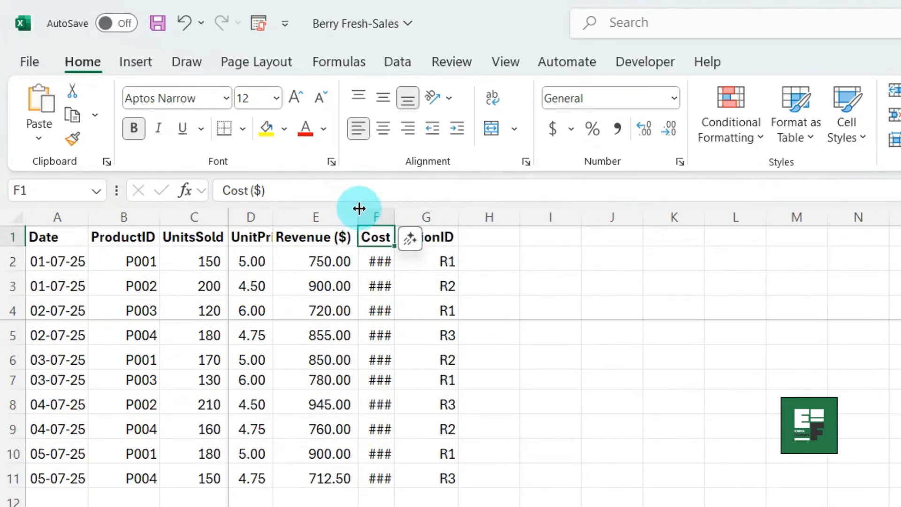
drag(396, 210, 429, 209)
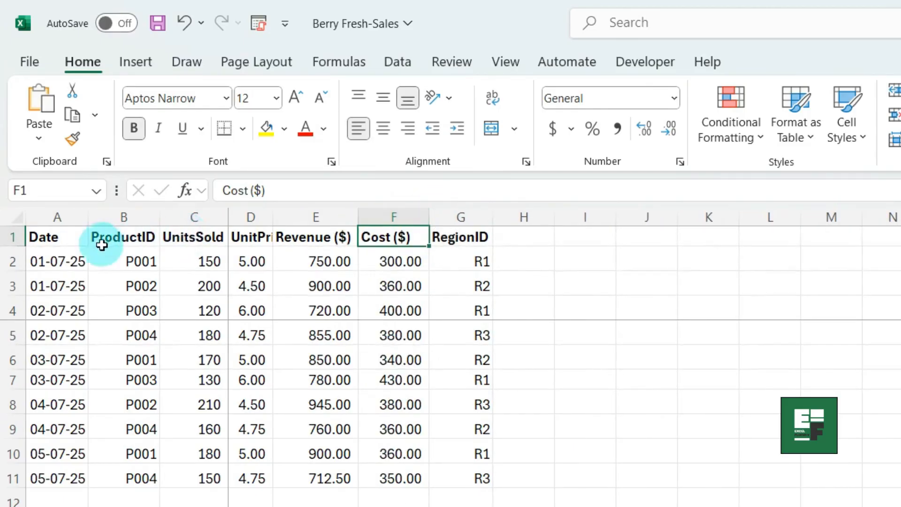
drag(6, 244, 10, 267)
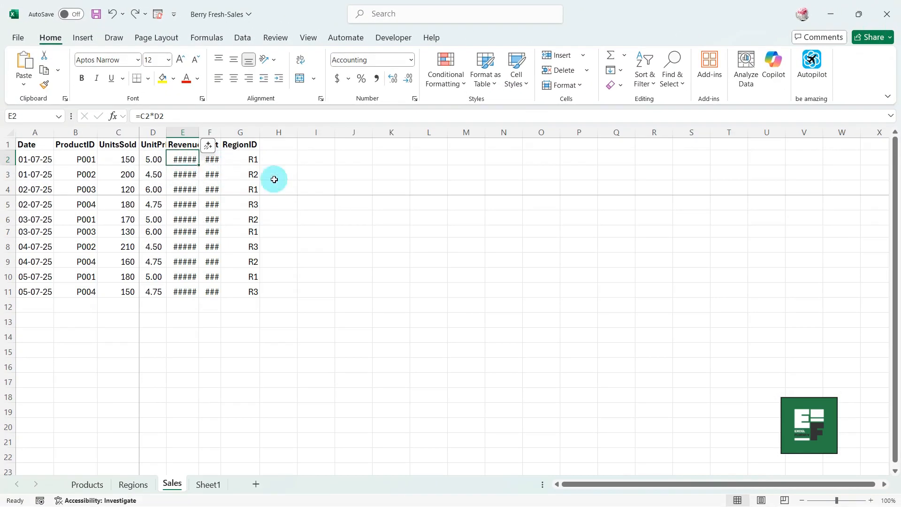
Set the width of the Revenue column to exactly 12
click(580, 90)
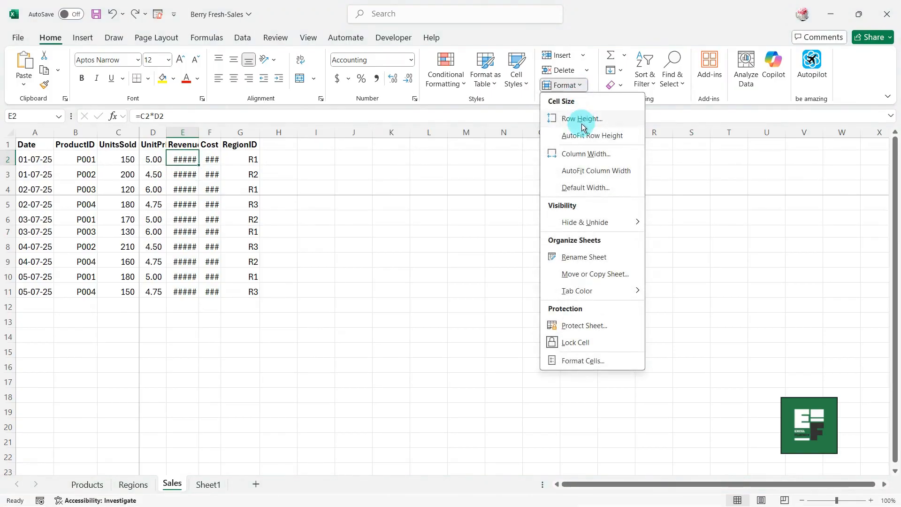
click(585, 152)
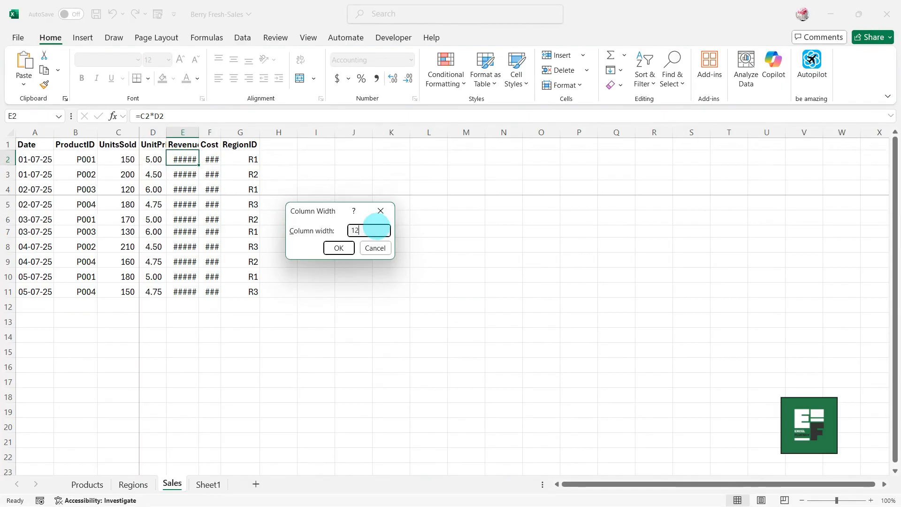
click(336, 251)
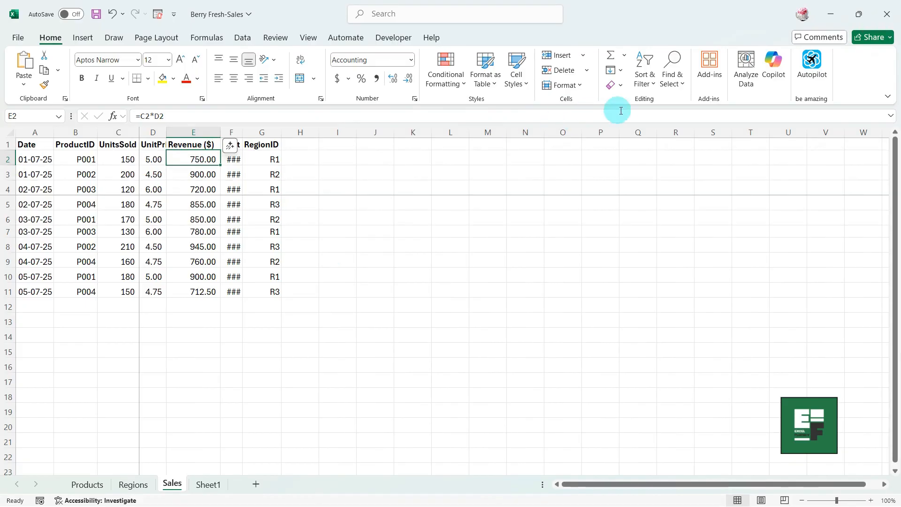
Open the exact row height setting for row 2 and accept it with the existing value
click(579, 86)
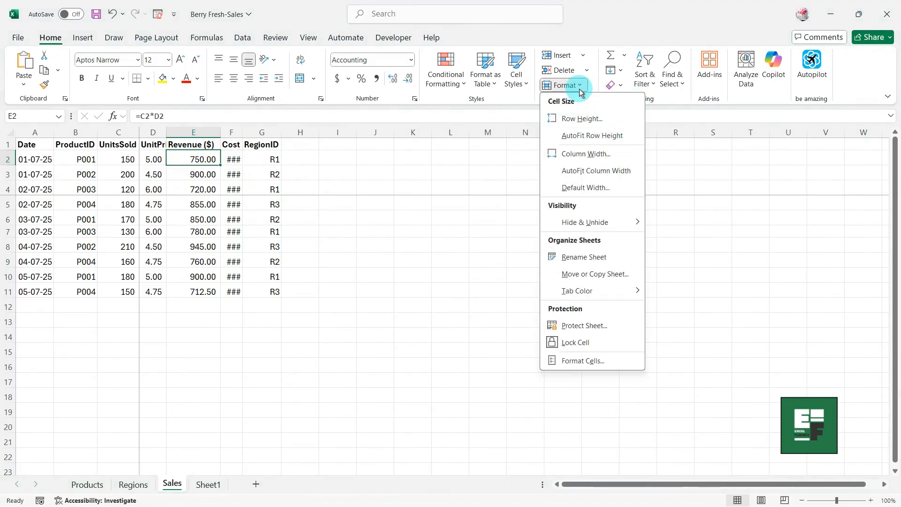
click(583, 119)
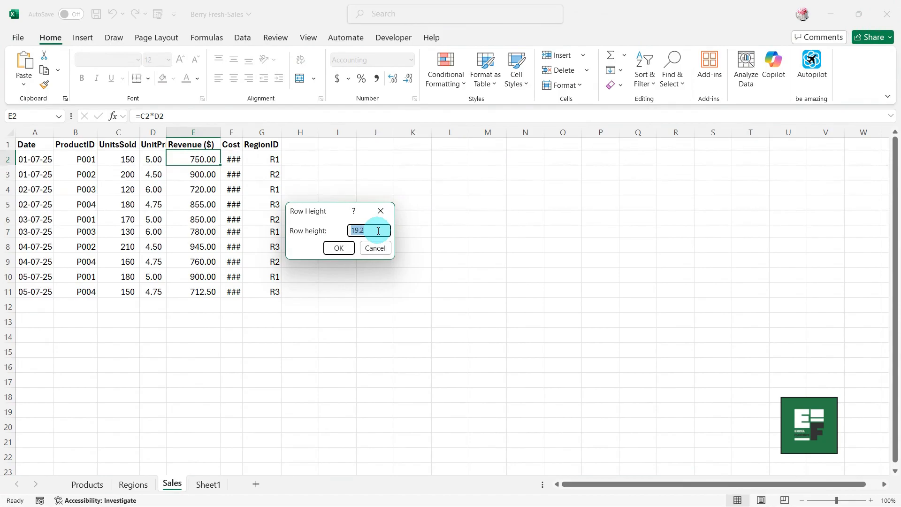
click(338, 248)
Narrow the Revenue column, try autofitting the Revenue and Cost columns together, and undo the autofit
mouse_move(221, 132)
mouse_down()
mouse_move(199, 132)
mouse_move(209, 130)
mouse_up()
click(188, 132)
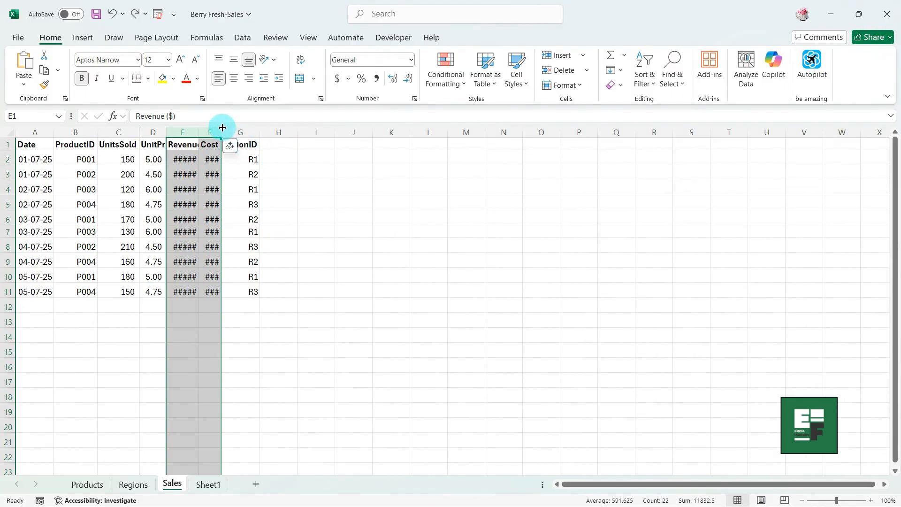
double_click(222, 127)
key(ctrl+z)
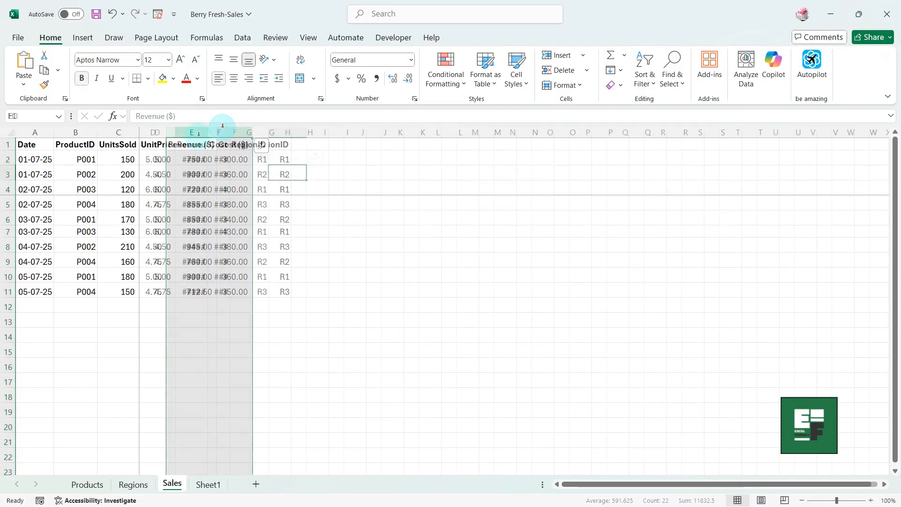
Apply AutoFit Column Width to the Revenue and Cost columns together
click(194, 132)
drag(204, 131, 215, 127)
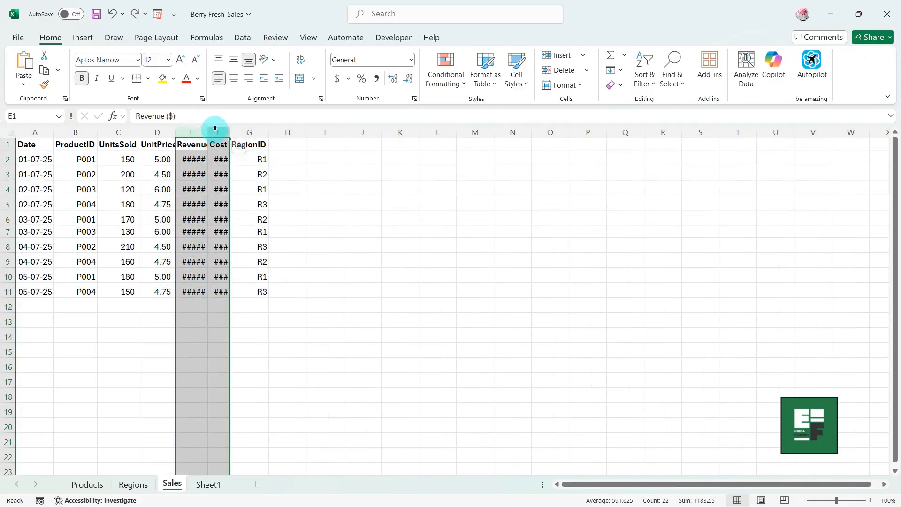
click(582, 87)
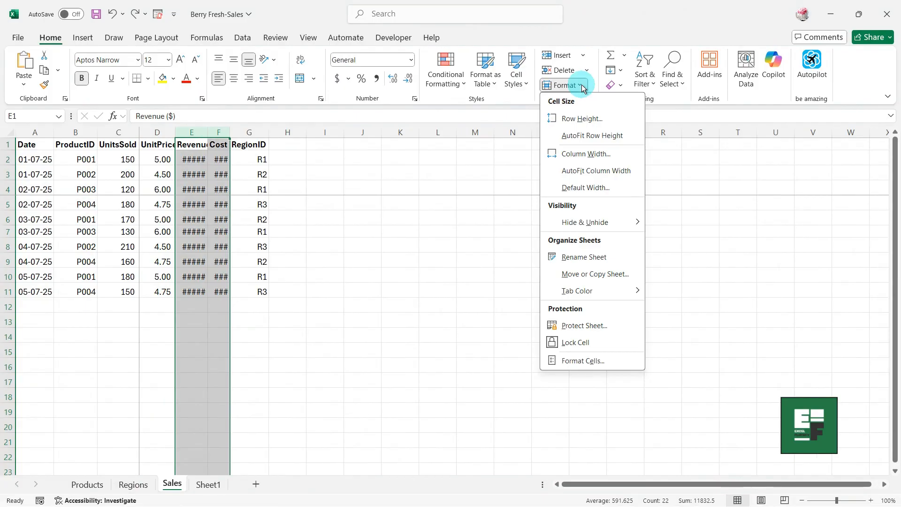
click(595, 172)
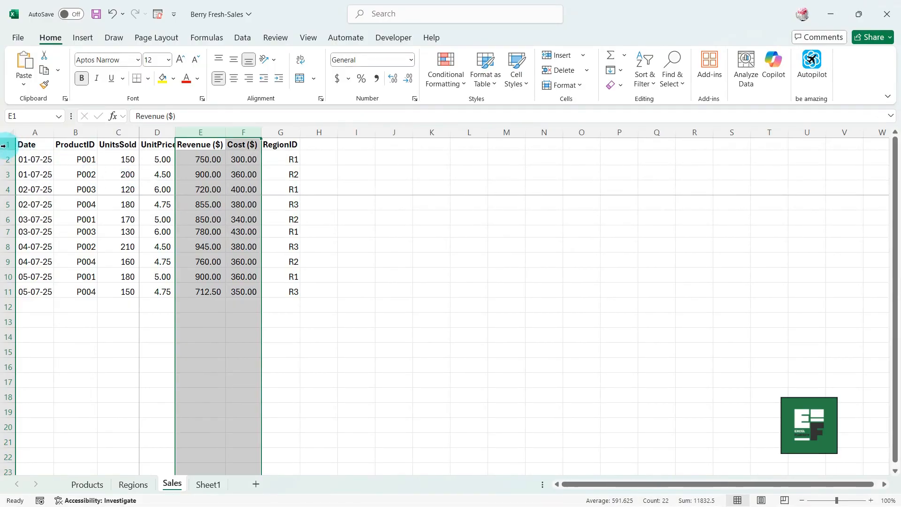
Apply AutoFit Row Height to rows 1 through 11 of the Sales worksheet
drag(3, 144, 12, 291)
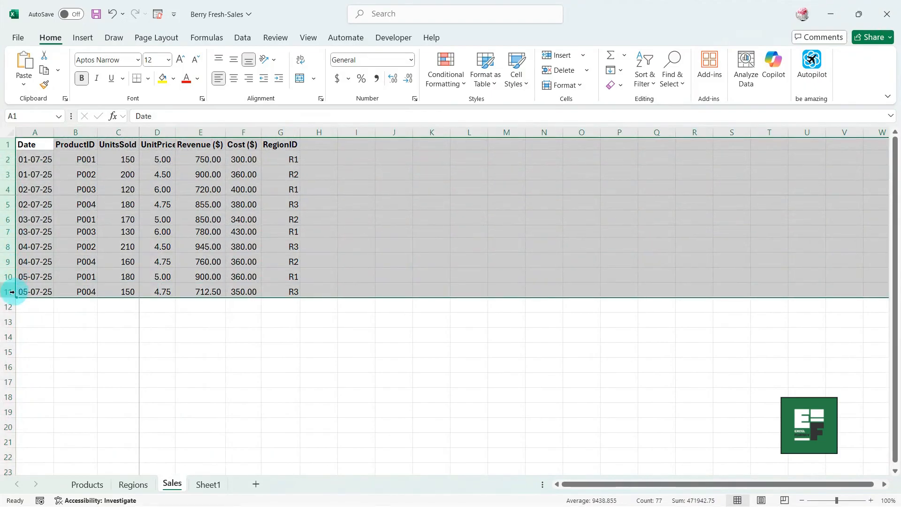
click(578, 86)
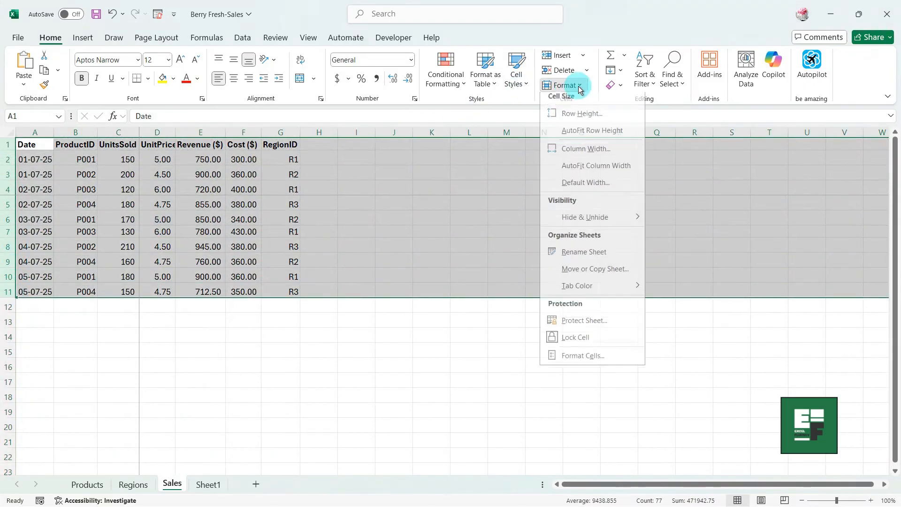
click(610, 137)
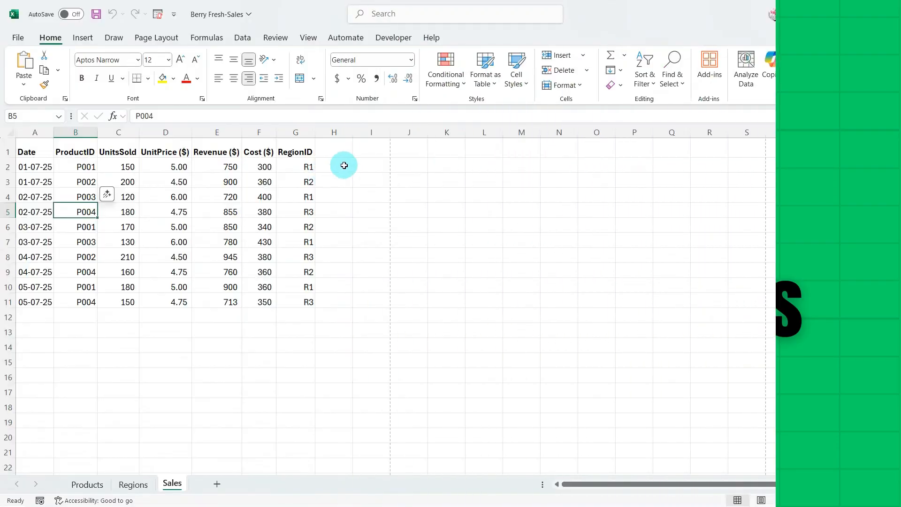
Jump from B5 along the data edges to the last column, last row, first column and first row, and go directly to cell E10
scroll(344, 166, down, 4)
scroll(344, 165, up, 4)
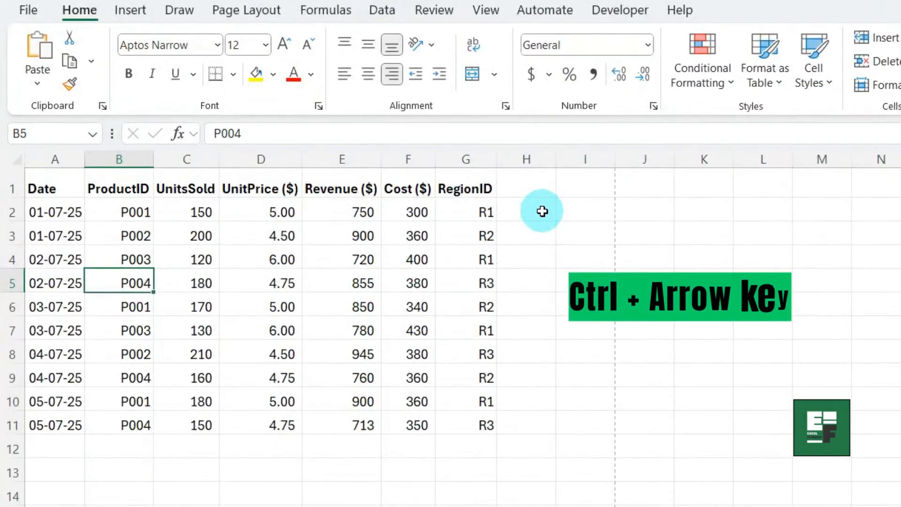
key(ctrl+Right)
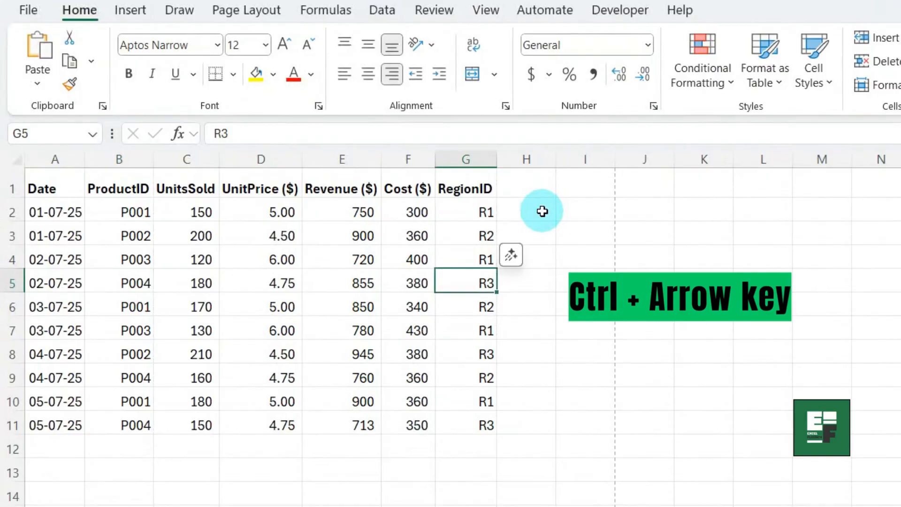
key(ctrl+Down)
key(ctrl+Left)
key(ctrl+Up)
click(44, 134)
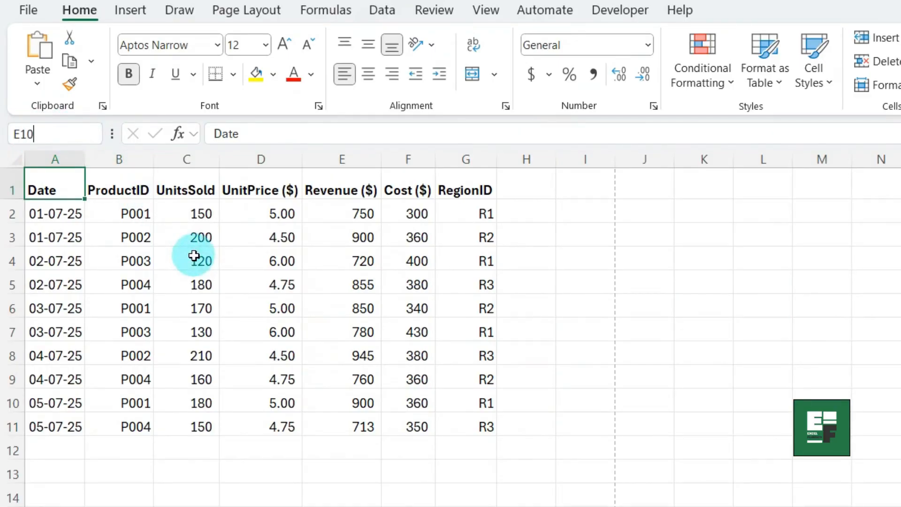
key(Return)
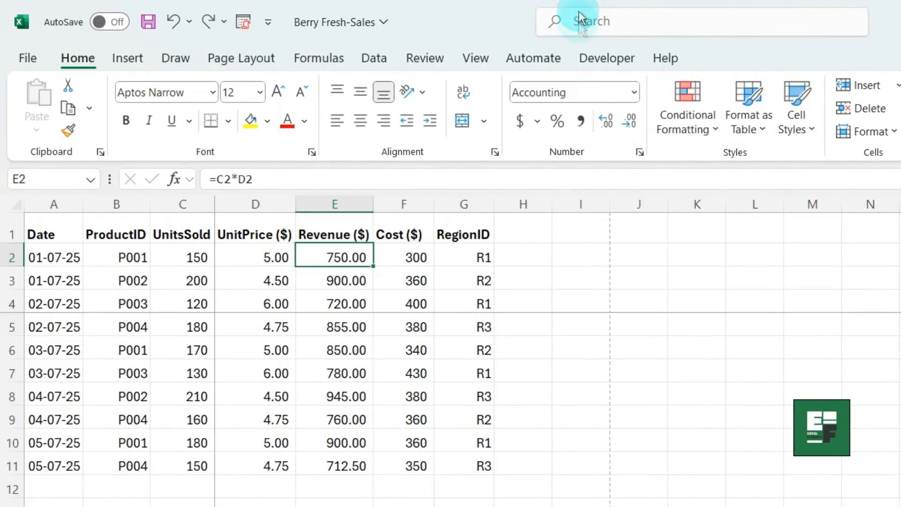
Search for the Format Painter command and use it to copy the number format of E2 onto the Cost values in F2:F11
click(579, 15)
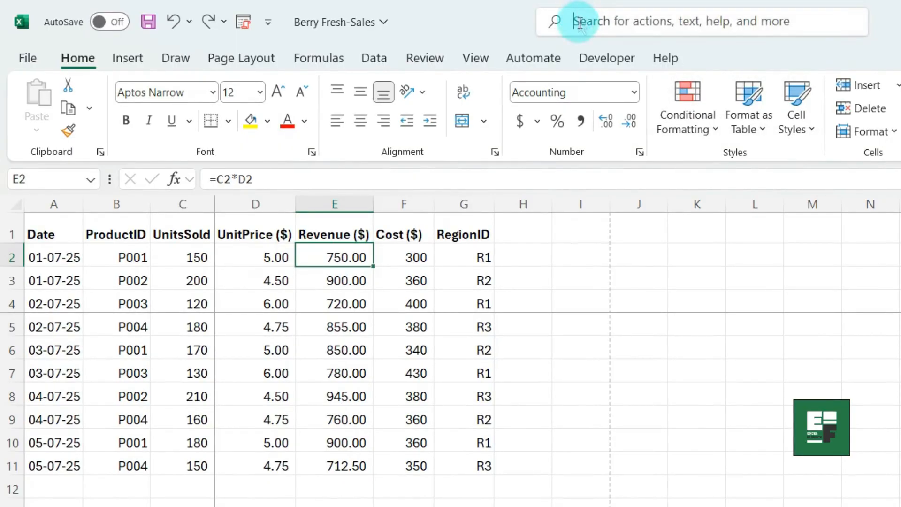
text(format)
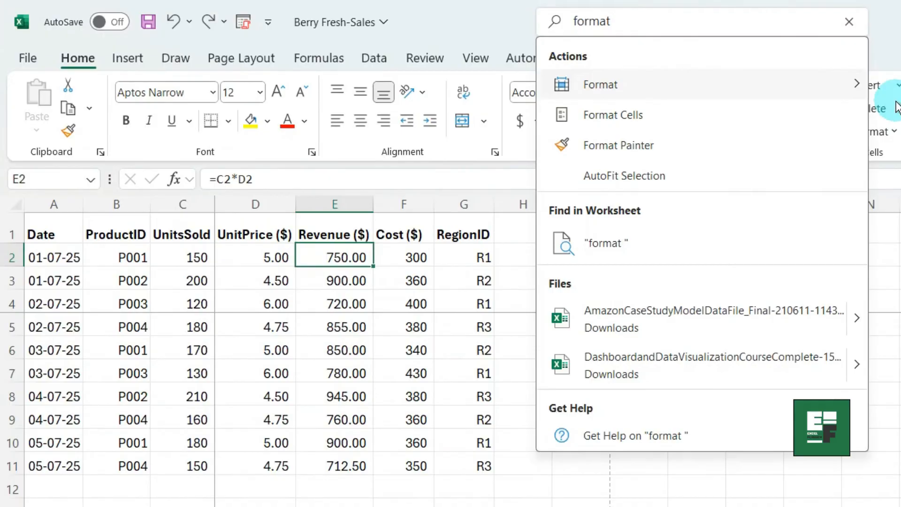
text( painter)
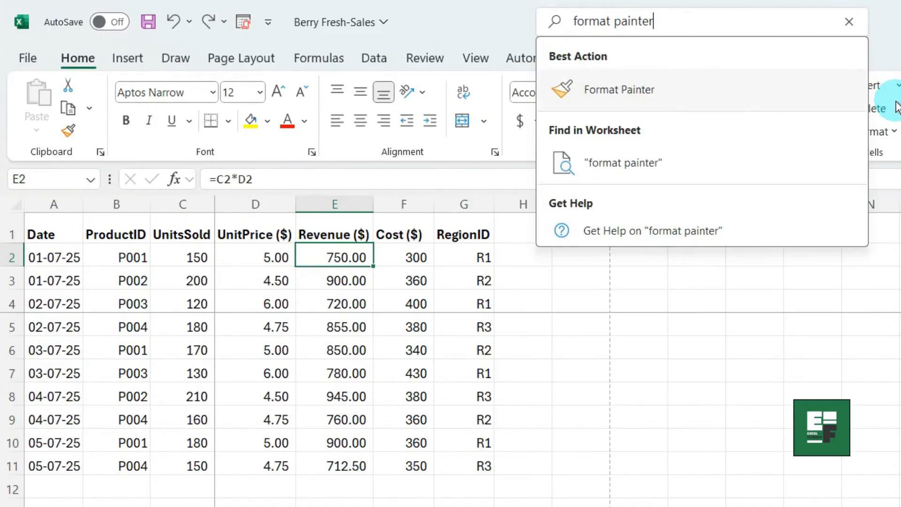
click(620, 89)
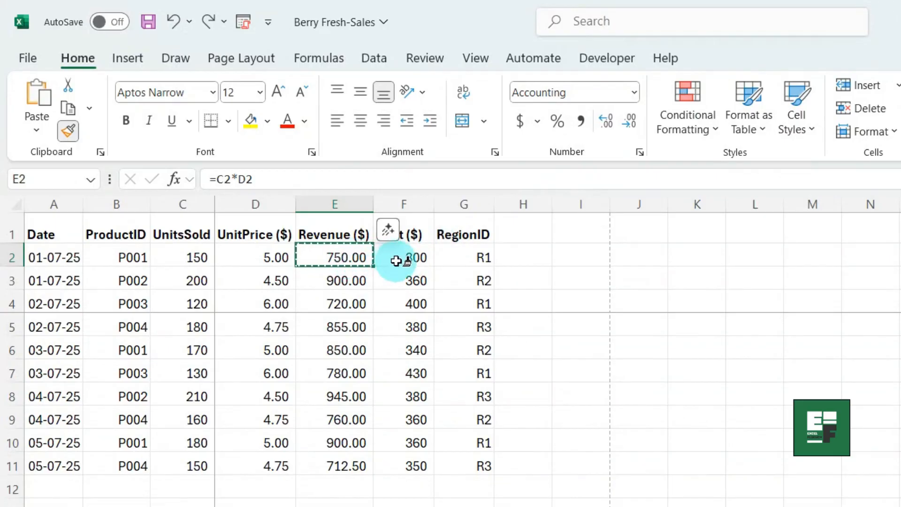
drag(400, 259, 405, 459)
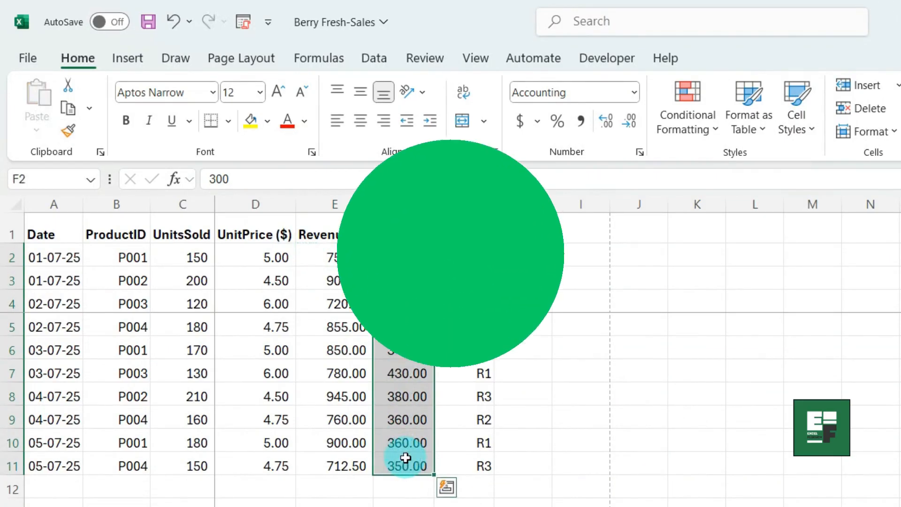